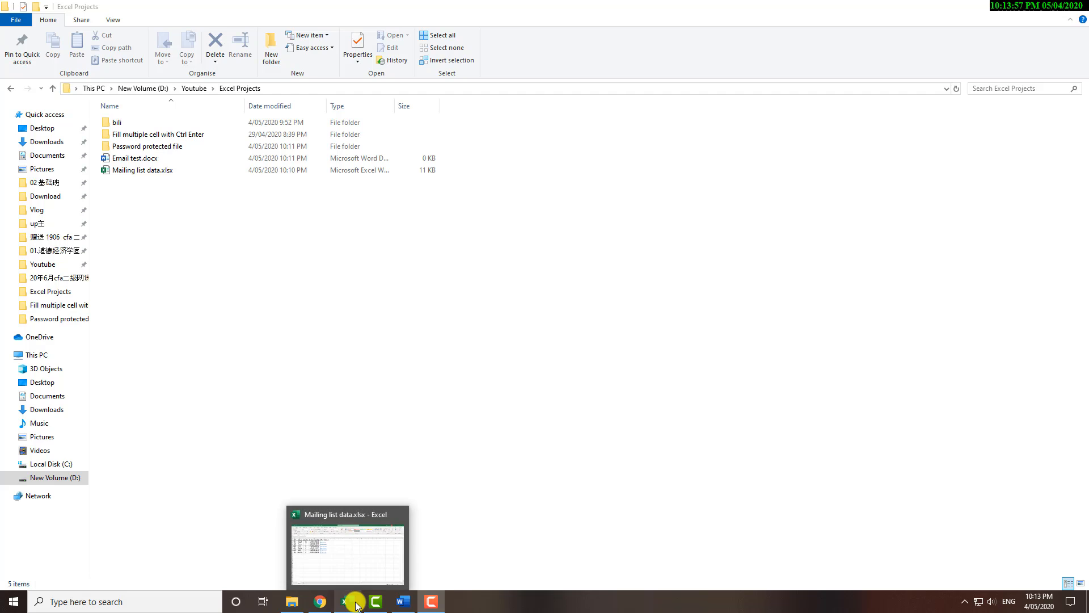
# Step: Switch to the Mailing list data.xlsx workbook in Excel and examine its Mail address and Name columns
pyautogui.click(354, 602)
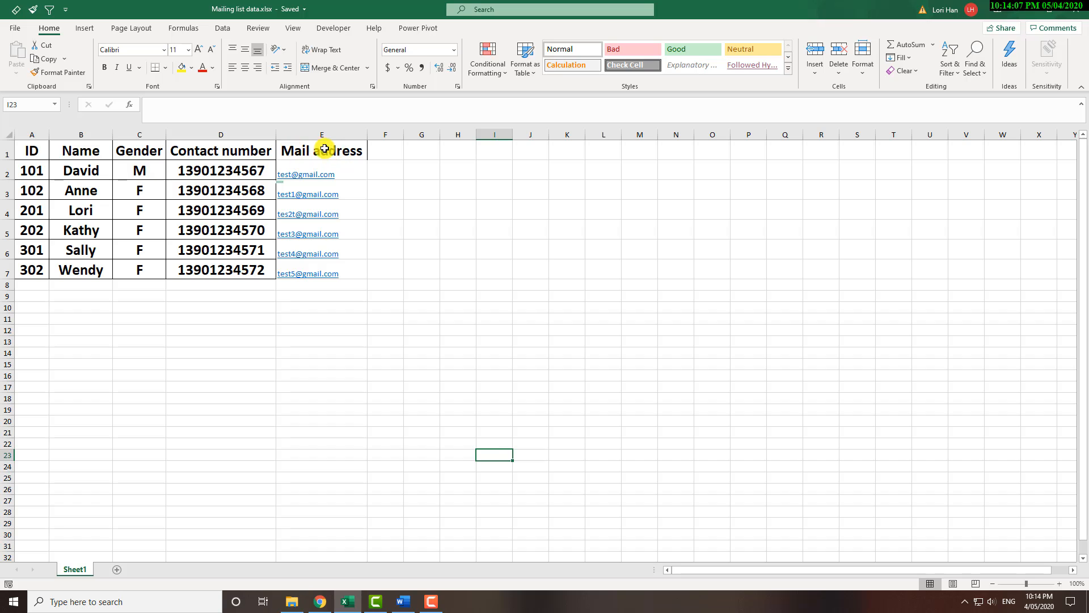
pyautogui.click(301, 155)
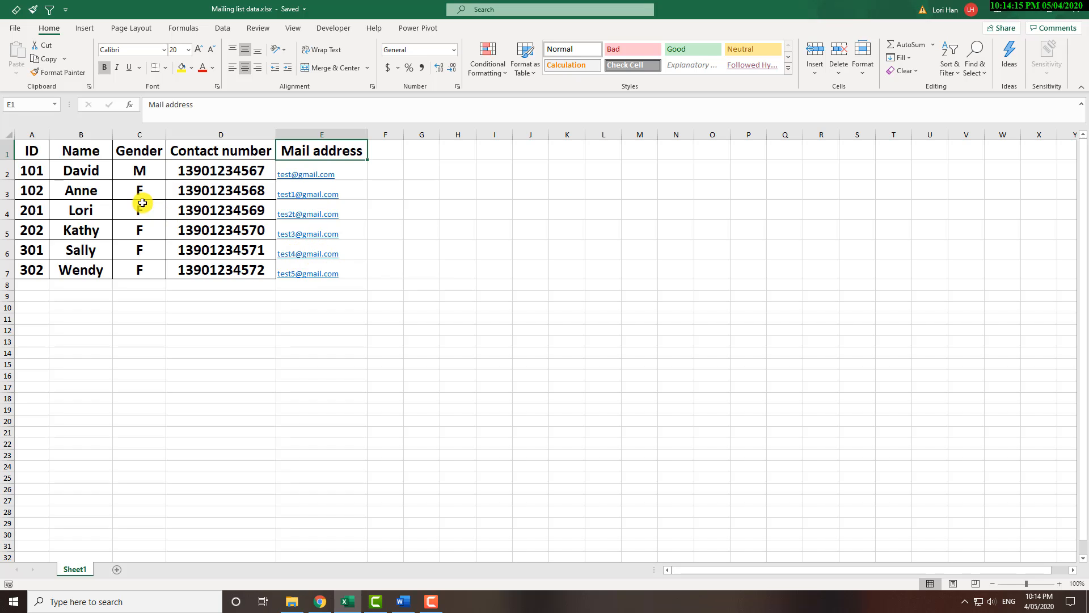
pyautogui.click(90, 173)
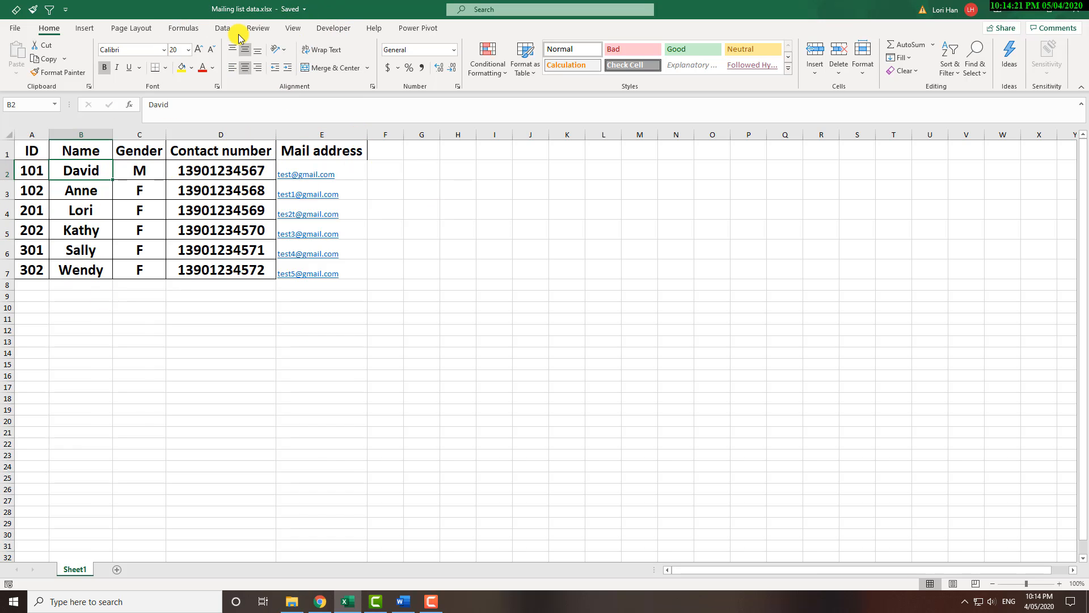
# Step: Switch to Email test.docx in Word and close the document without saving
pyautogui.click(414, 596)
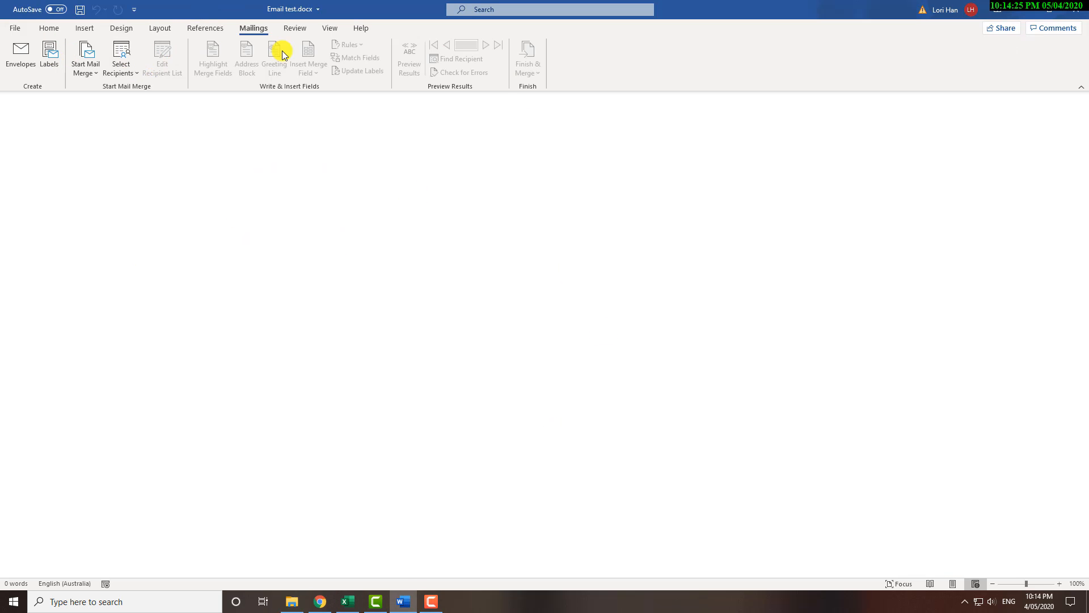
pyautogui.click(49, 30)
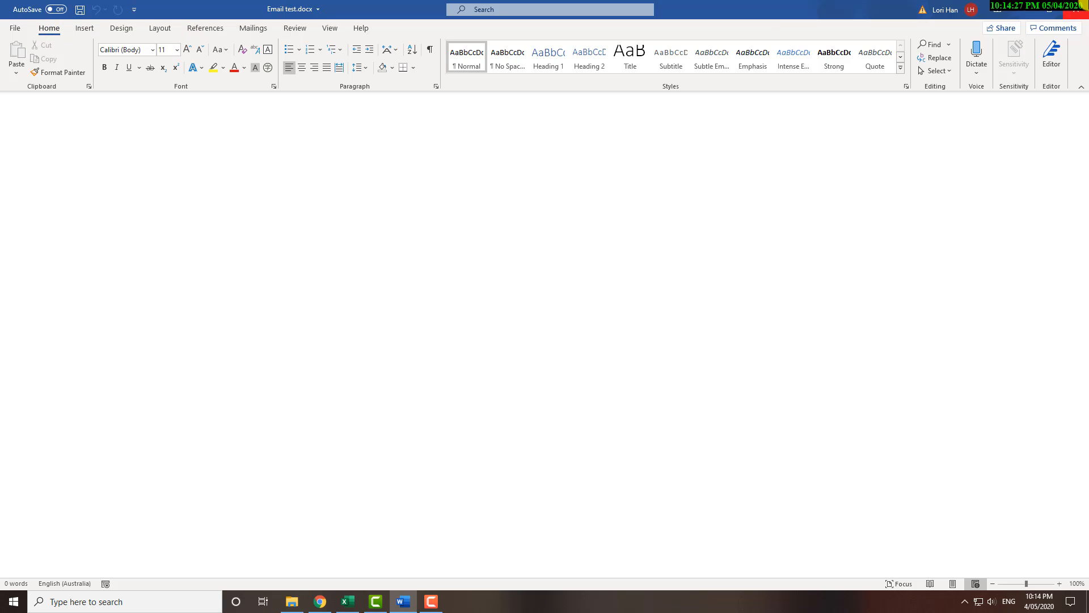
pyautogui.click(1076, 8)
pyautogui.click(544, 313)
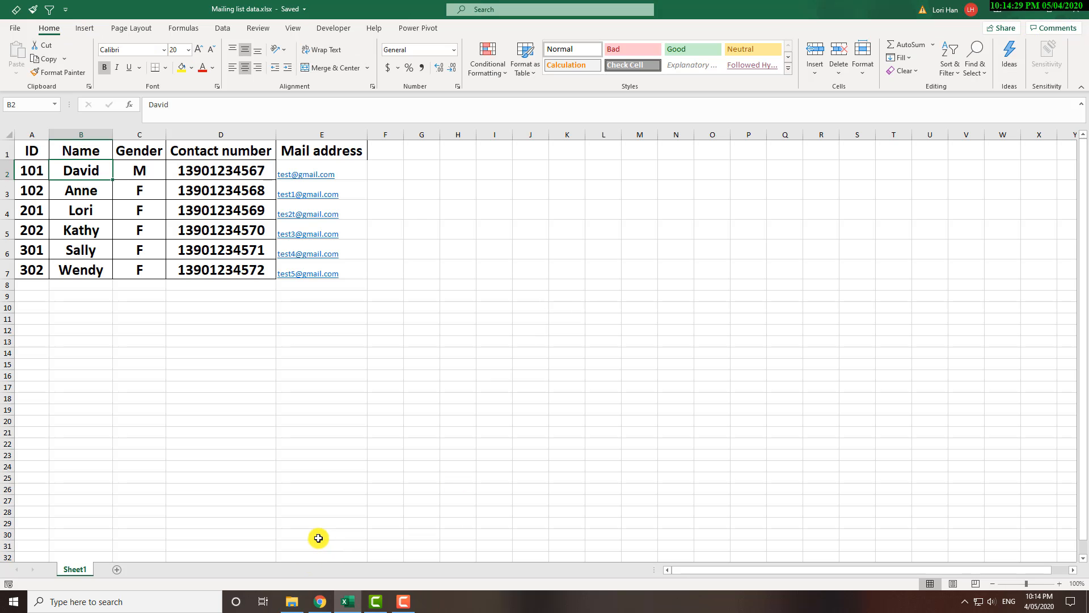
# Step: Switch to File Explorer and open Email test.docx from the Excel Projects folder
pyautogui.click(298, 606)
pyautogui.rightClick(394, 304)
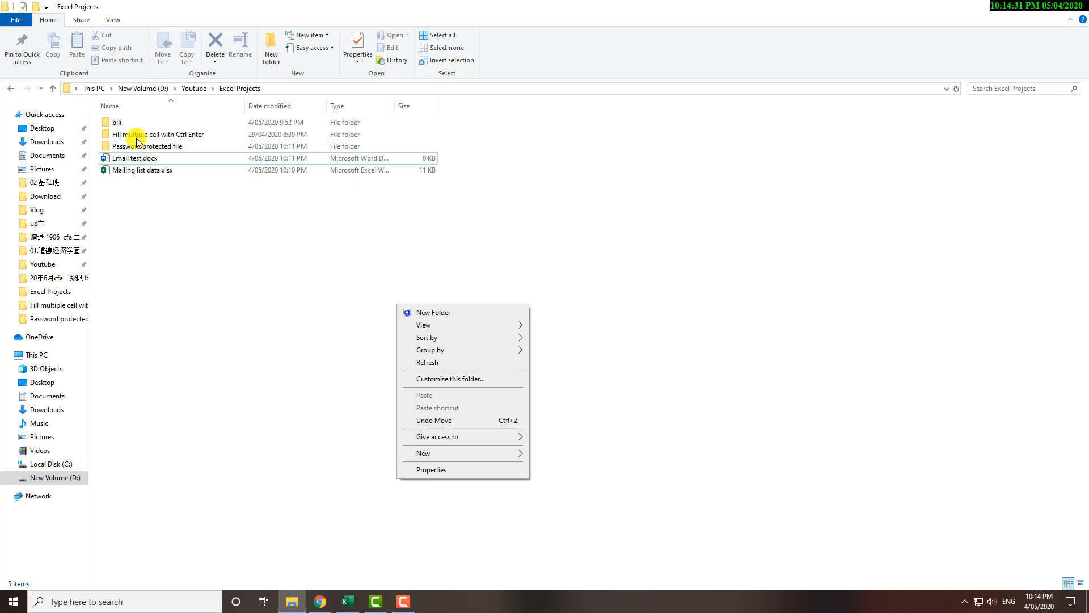
pyautogui.doubleClick(156, 159)
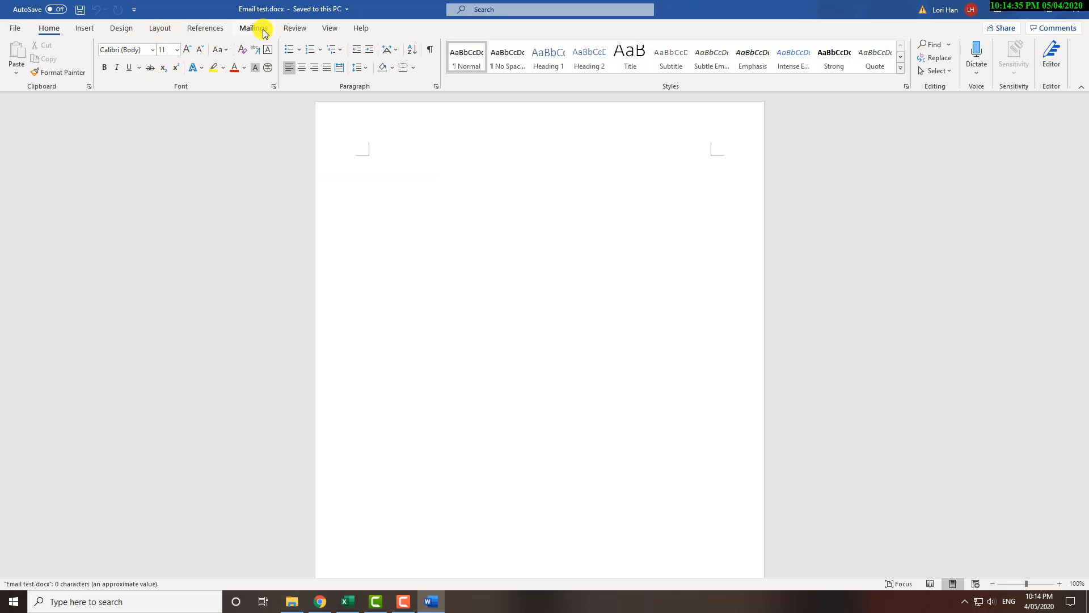
# Step: Dismiss the Office sign-in notice and start a mail merge of the E-mail Messages type
pyautogui.click(254, 30)
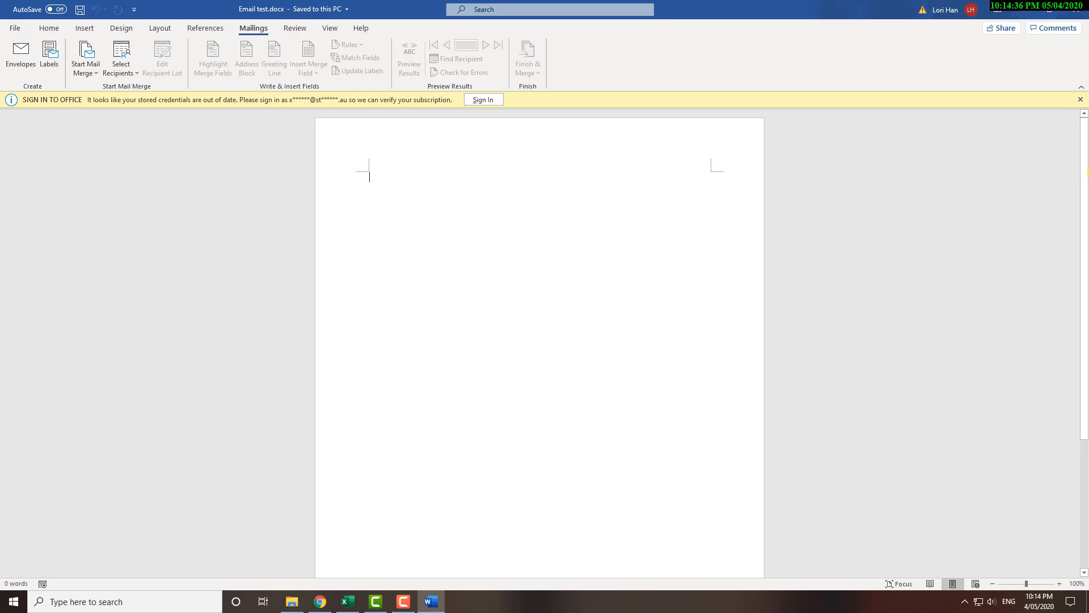
pyautogui.click(1081, 101)
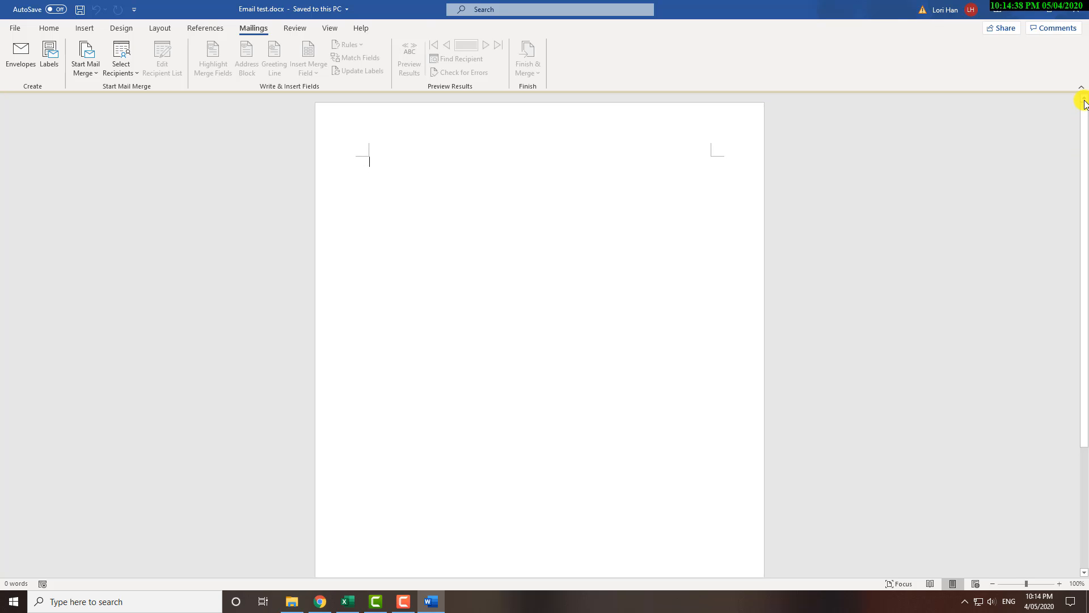
pyautogui.click(89, 69)
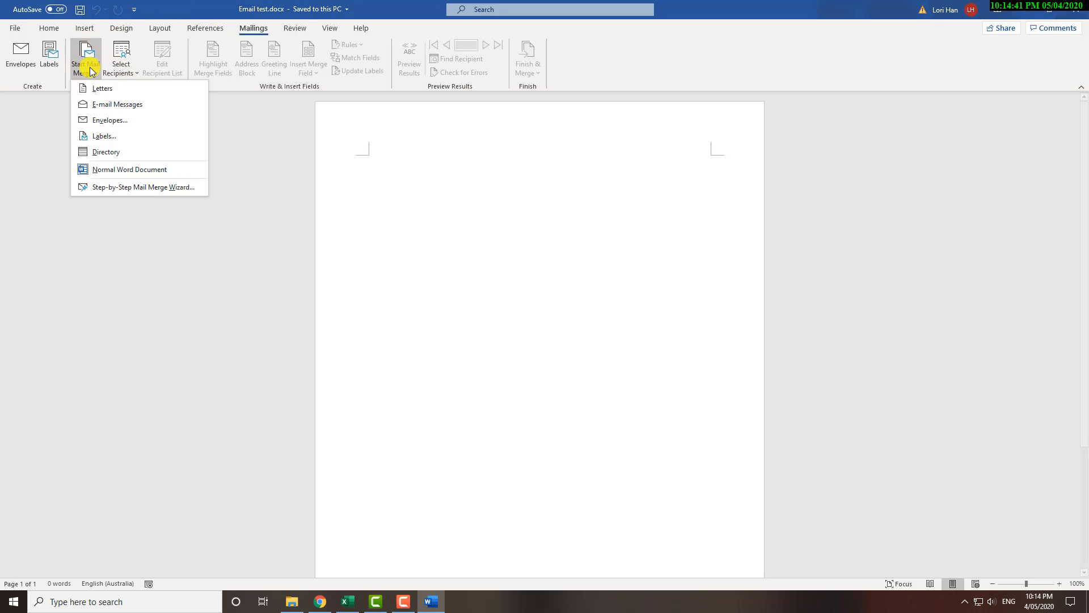
pyautogui.click(105, 106)
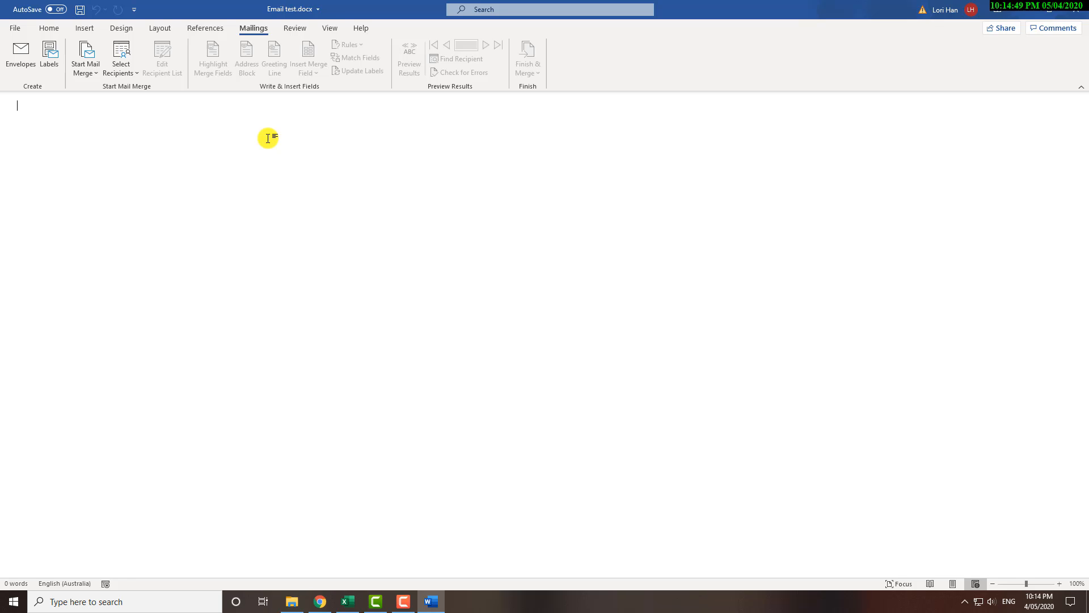
# Step: Write the email: "Dear ,", "This is a testing email! Hope you will receive this!", "Warm Regards," and "Your friend." on separate lines
pyautogui.write('Dear ')
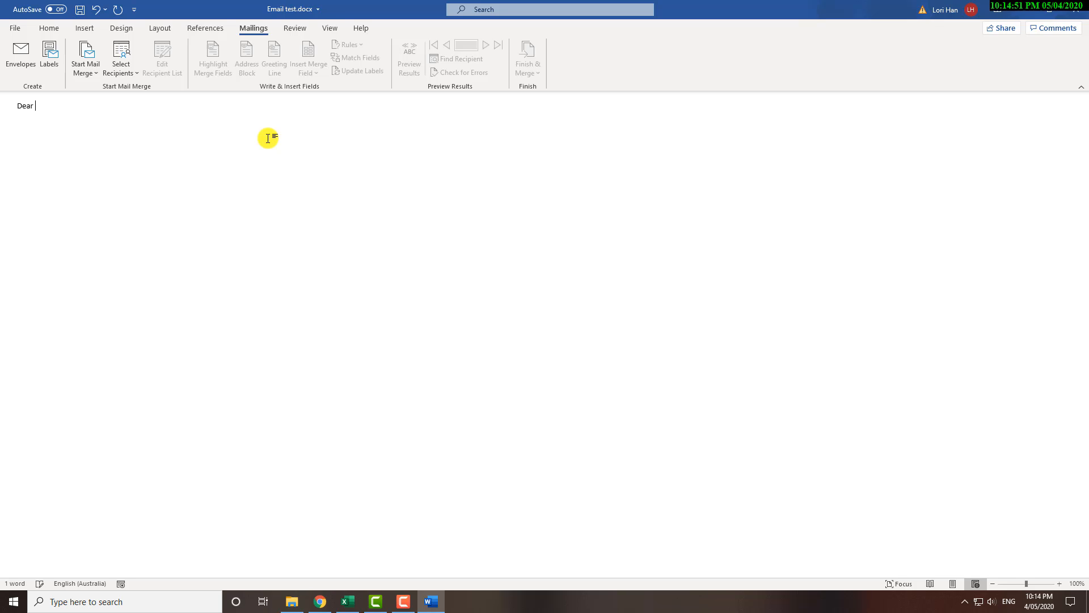
pyautogui.write(',')
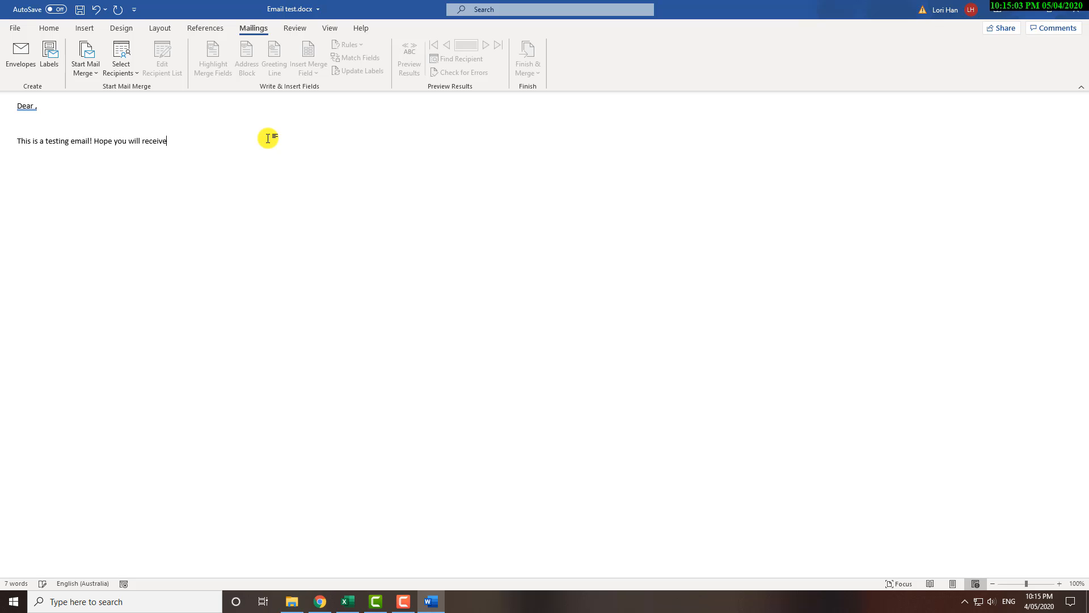
pyautogui.write('!')
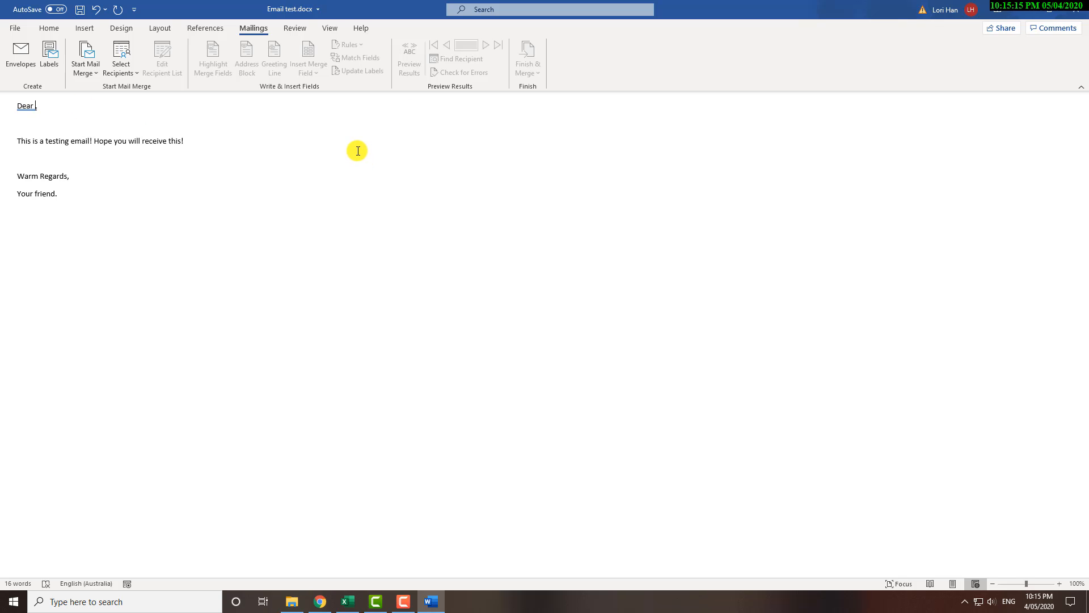
# Step: Use the existing list Mailing list data.xlsx from Excel Projects as the recipients, choosing table Sheet1$ with column headers in the first row
pyautogui.click(99, 75)
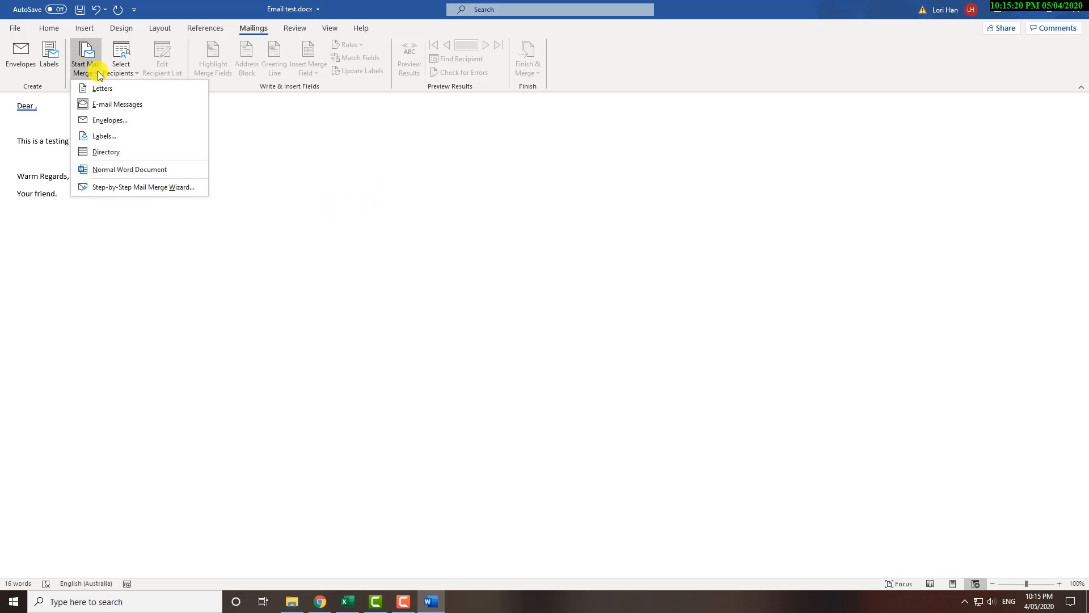
pyautogui.click(311, 127)
pyautogui.click(118, 78)
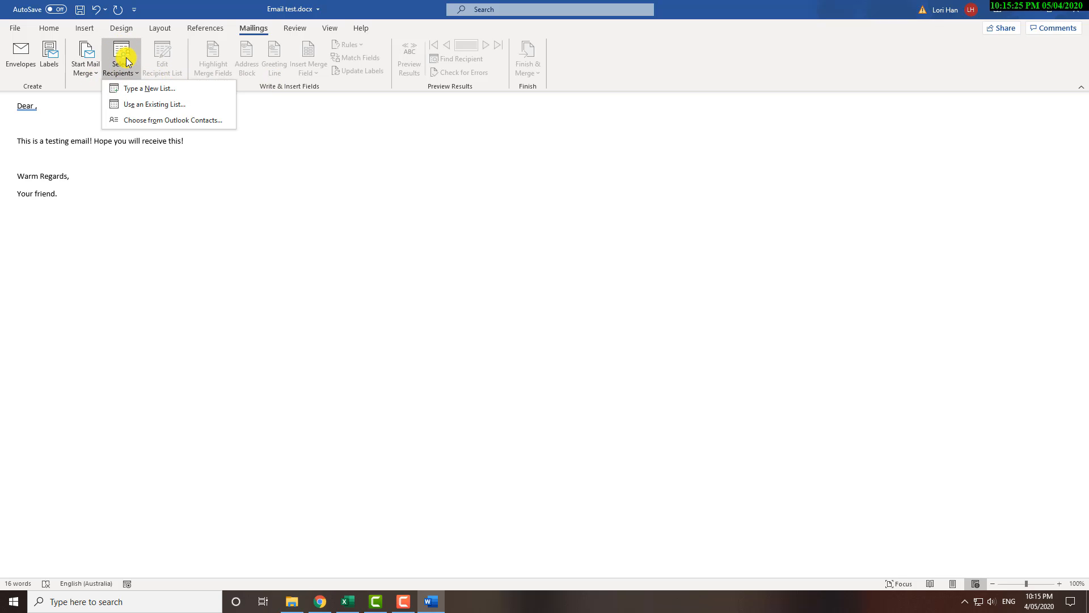
pyautogui.click(154, 105)
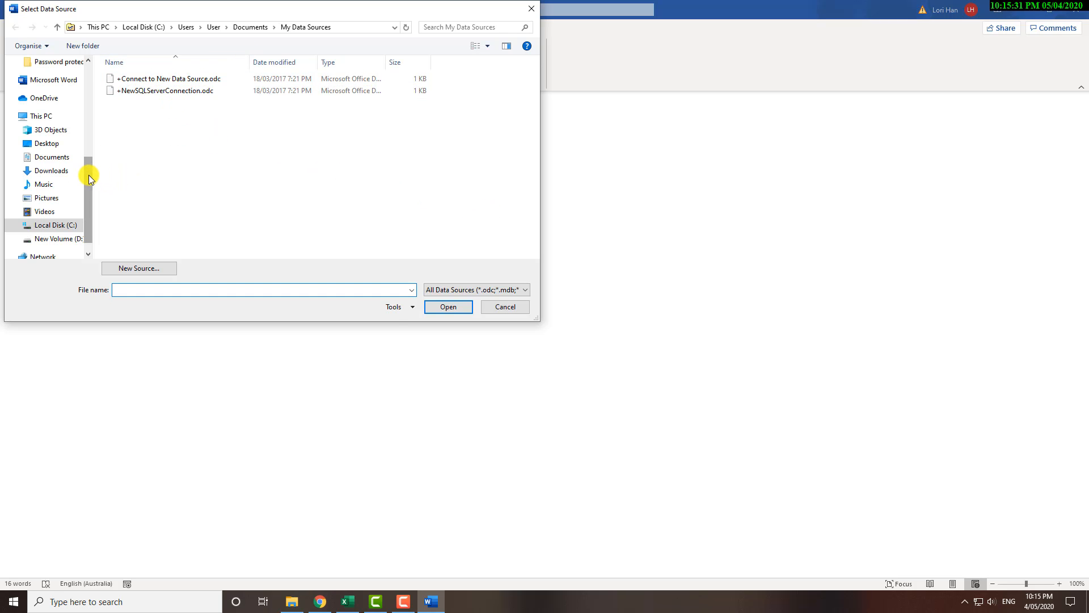
pyautogui.moveTo(88, 175); pyautogui.dragTo(94, 159)
pyautogui.click(57, 75)
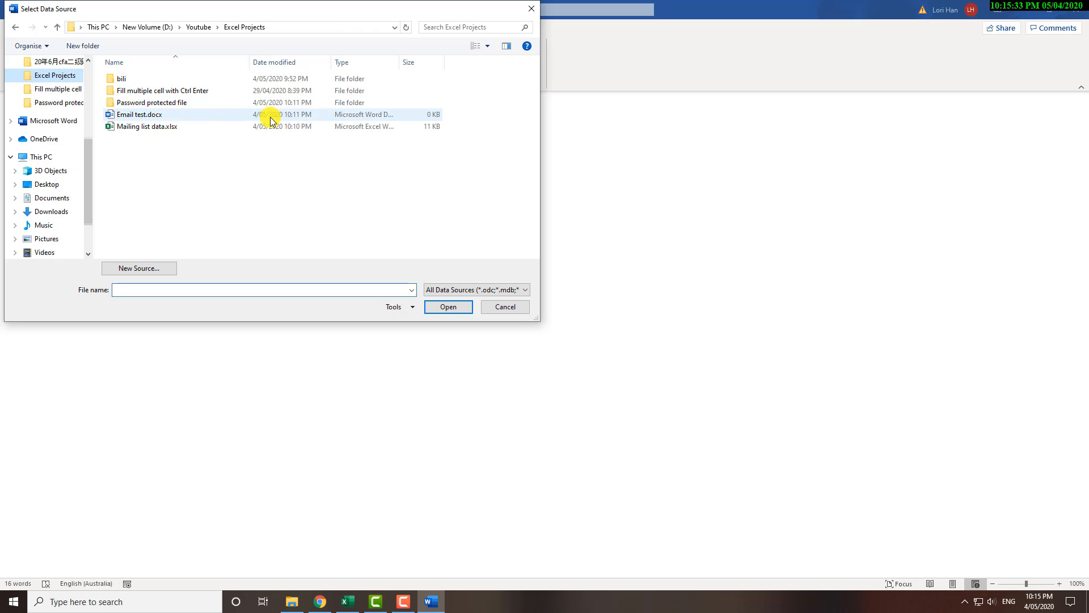
pyautogui.click(142, 127)
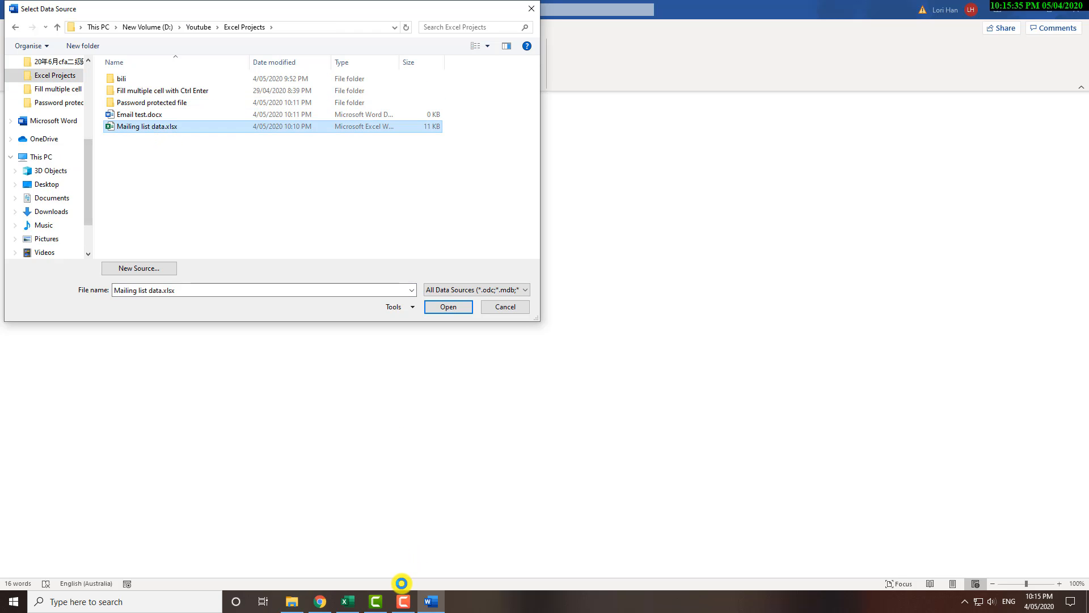
pyautogui.moveTo(347, 606)
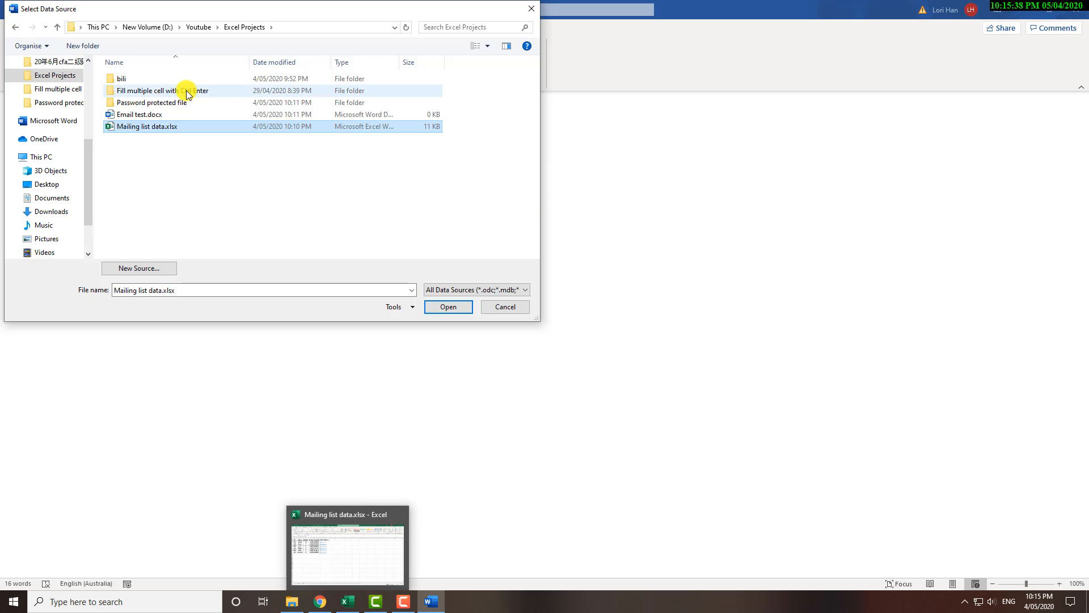
pyautogui.doubleClick(158, 127)
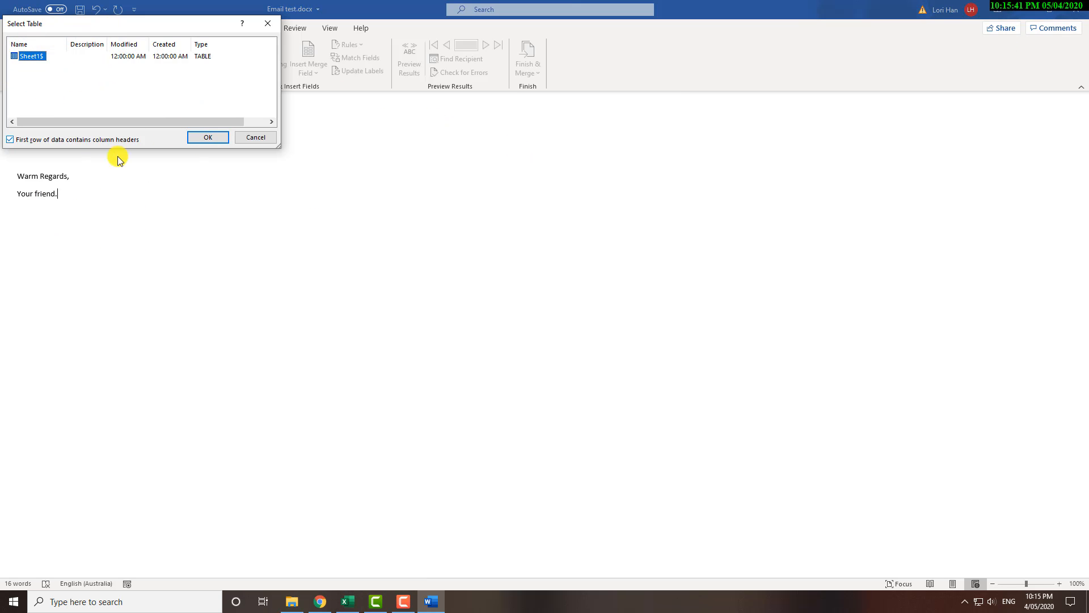
pyautogui.click(218, 138)
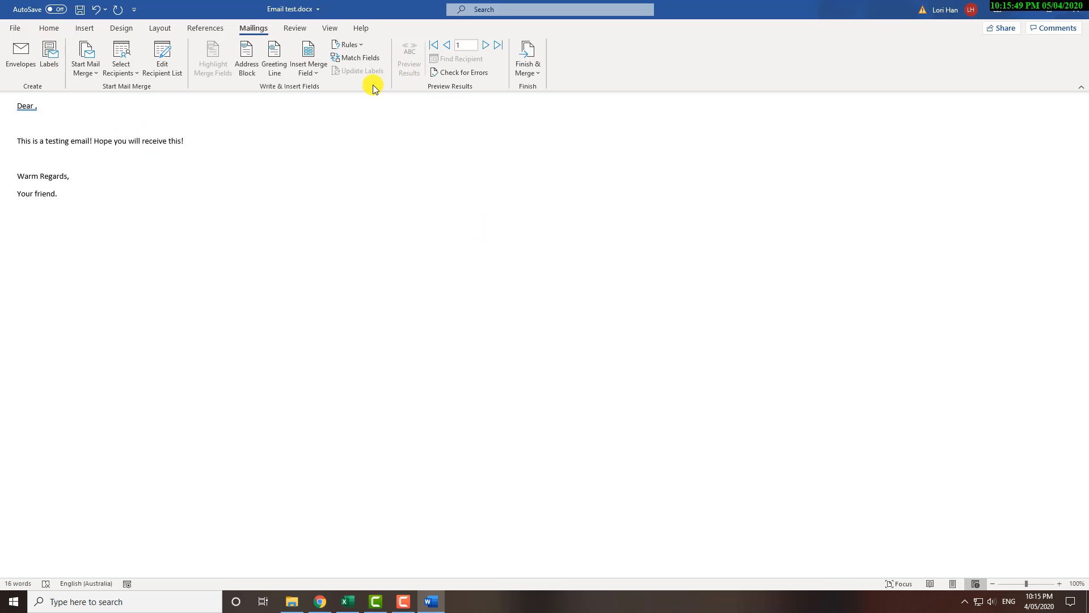
# Step: Insert the Name merge field in the greeting line between "Dear" and the comma
pyautogui.click(35, 106)
pyautogui.click(315, 73)
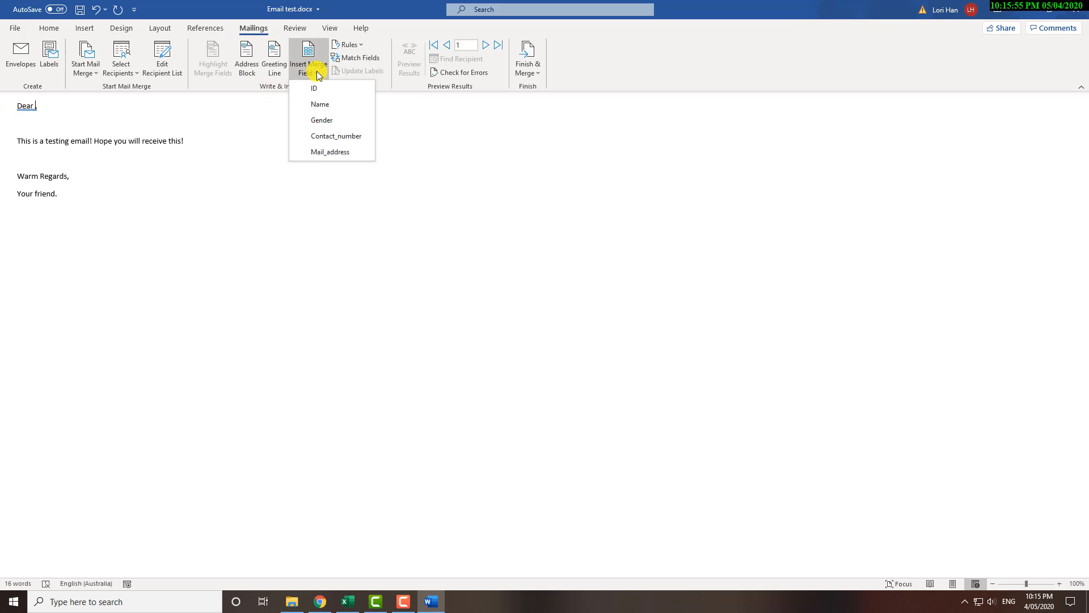
pyautogui.click(318, 107)
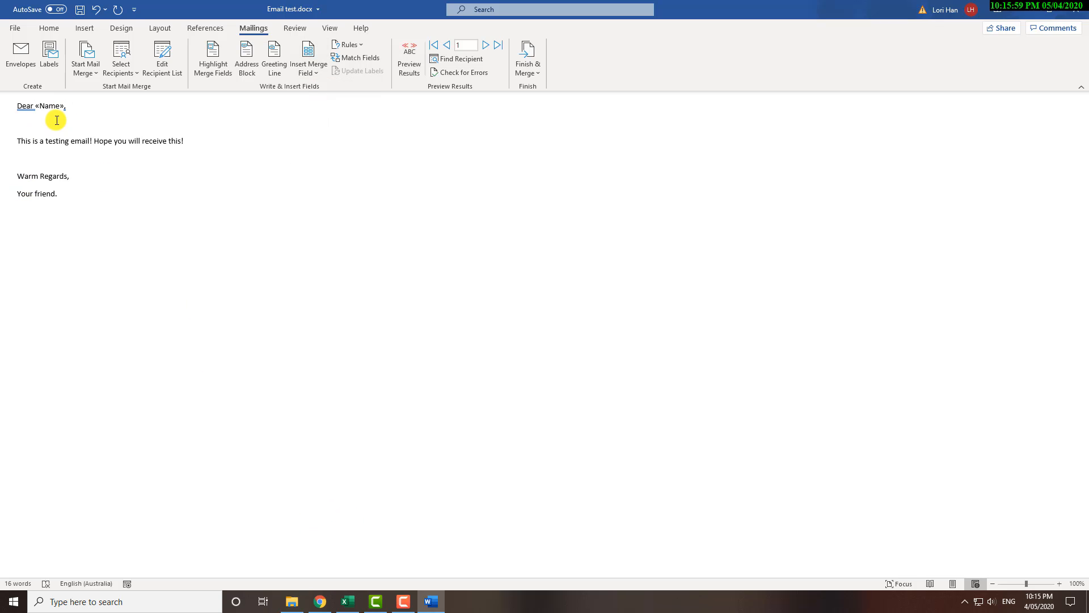
# Step: Check the Name column of the mailing list workbook in Excel, and return to the Word email
pyautogui.click(348, 604)
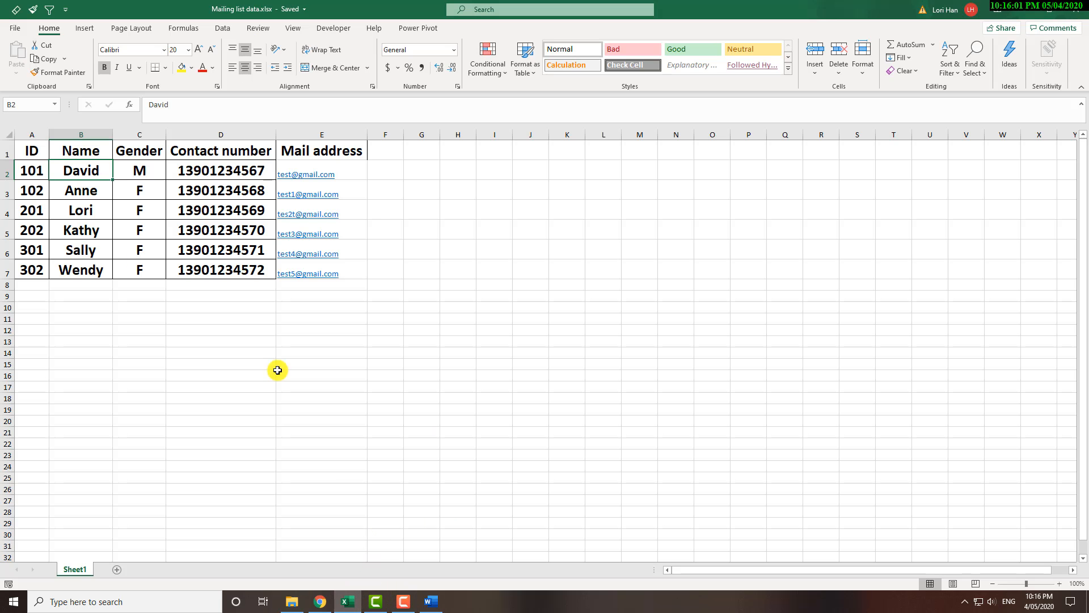
pyautogui.click(86, 170)
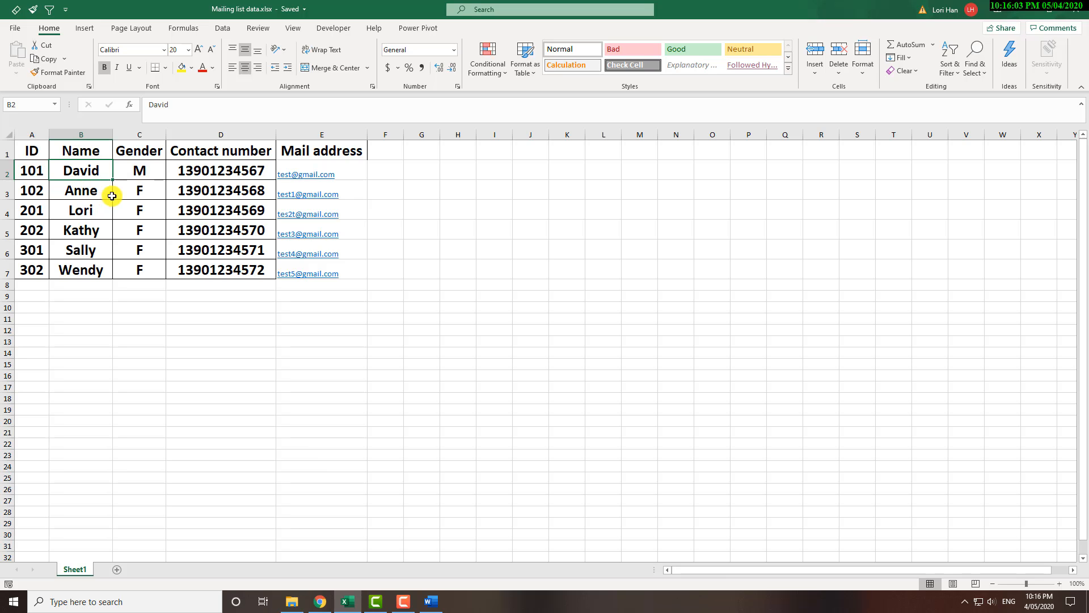
pyautogui.click(1011, 10)
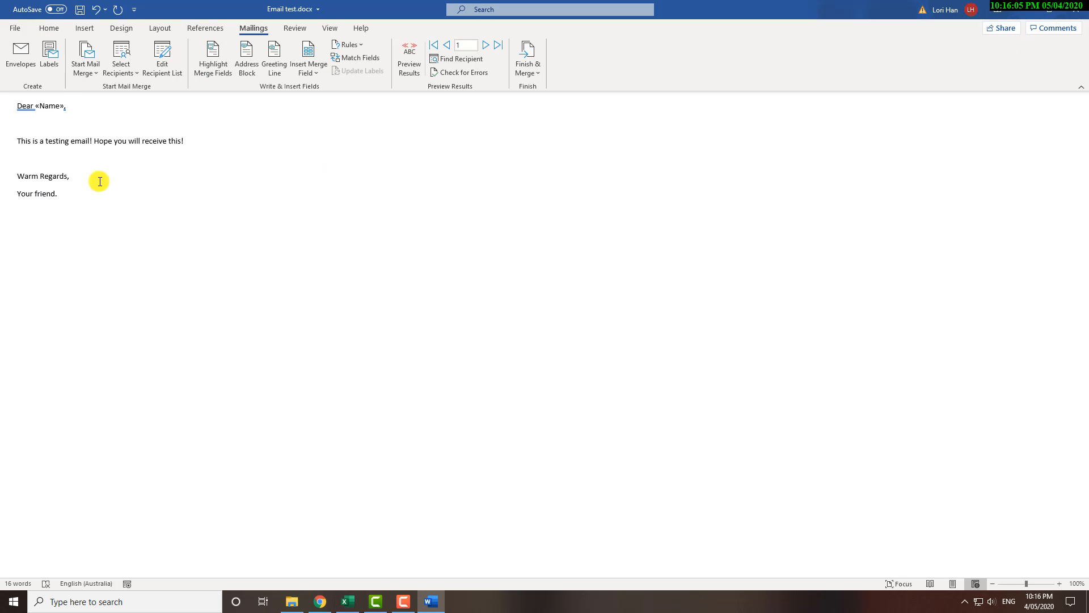
pyautogui.click(212, 140)
pyautogui.click(311, 80)
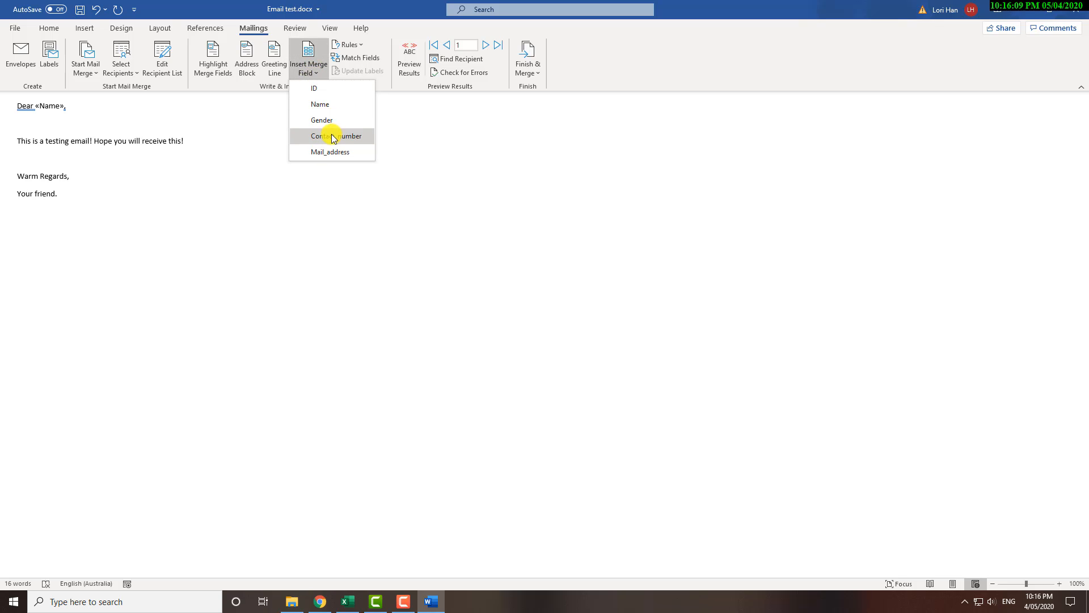
pyautogui.click(225, 140)
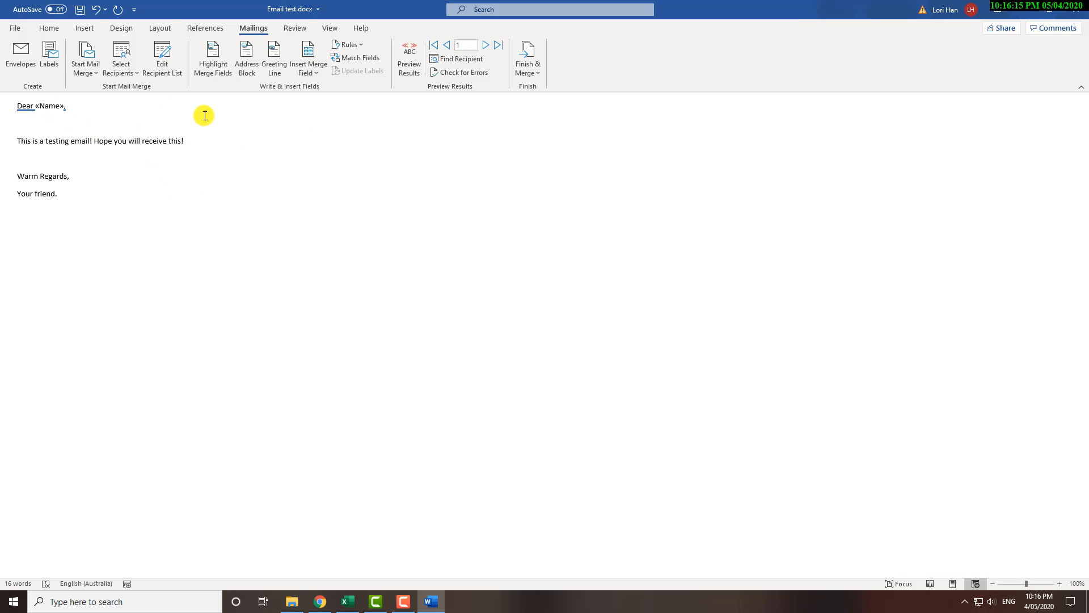
# Step: Set up the merge to email messages with Mail_address as the To field and "Test" as the subject line
pyautogui.click(531, 71)
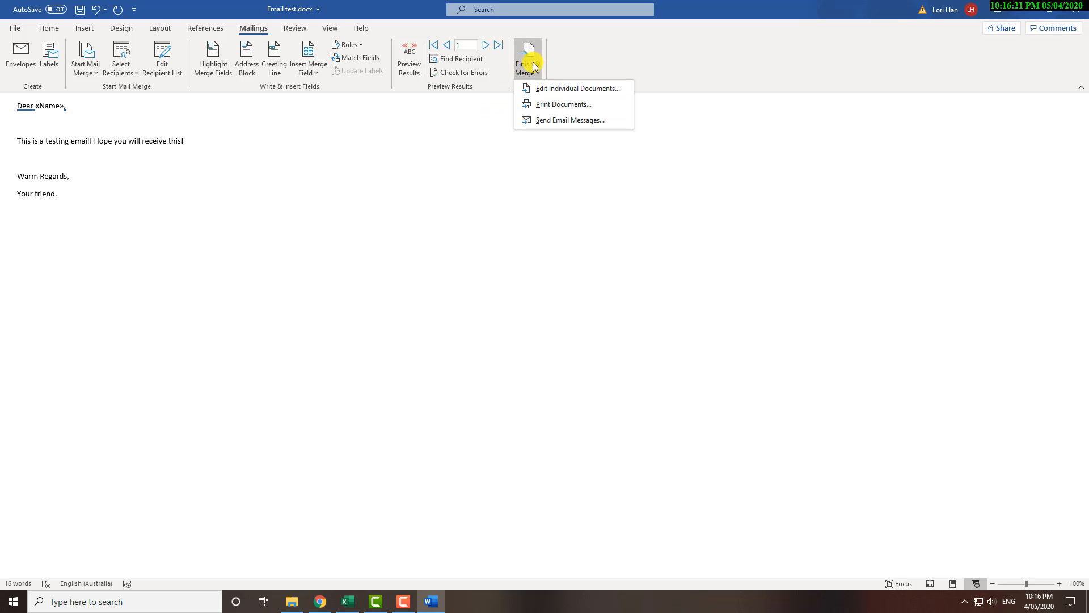
pyautogui.click(546, 122)
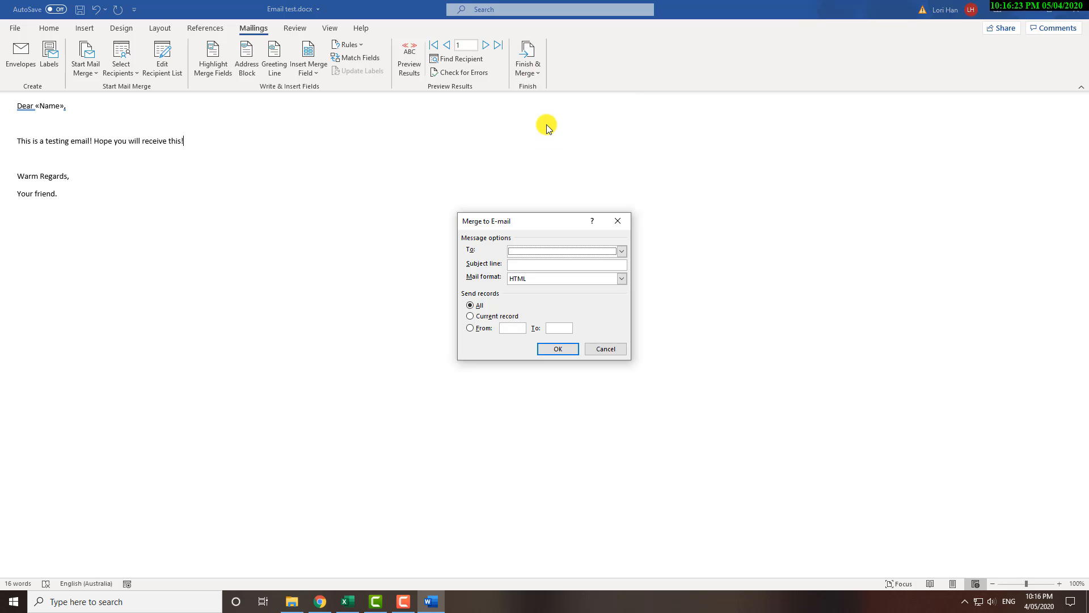
pyautogui.click(572, 251)
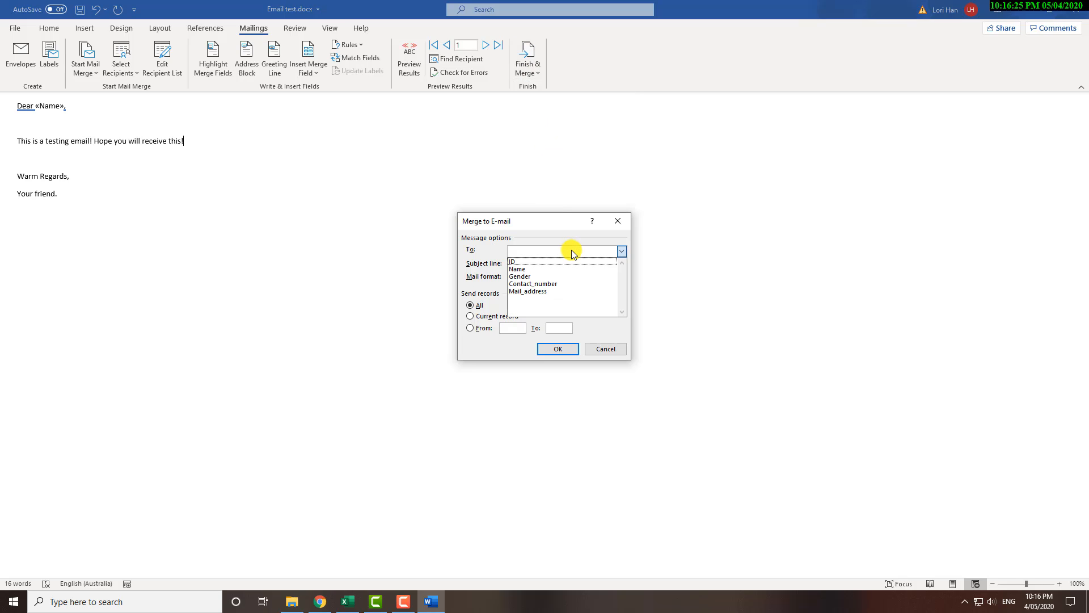
pyautogui.click(551, 290)
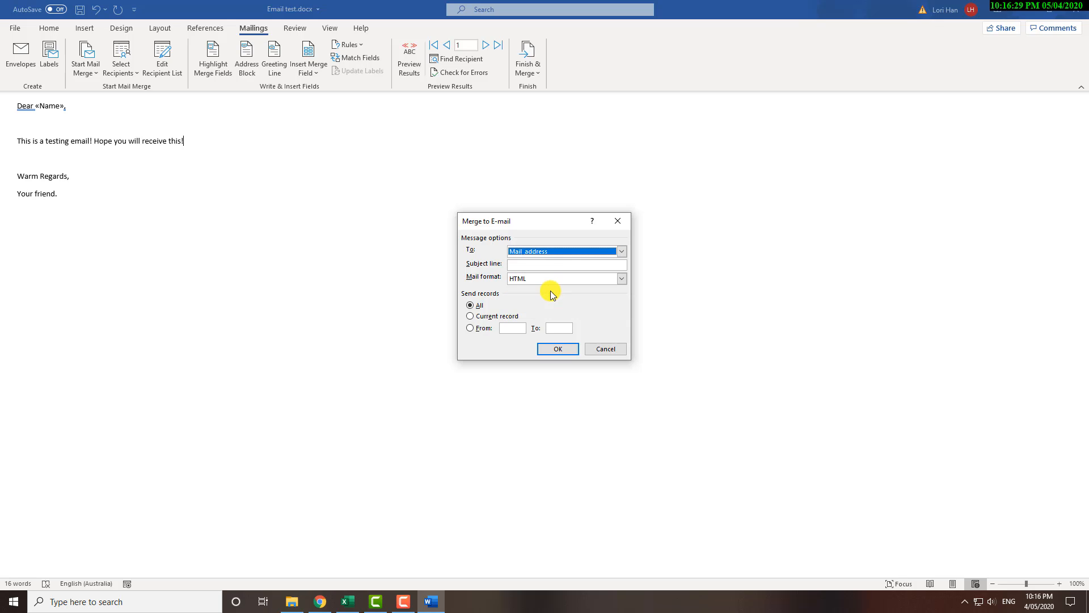
pyautogui.click(548, 262)
pyautogui.write('Tes')
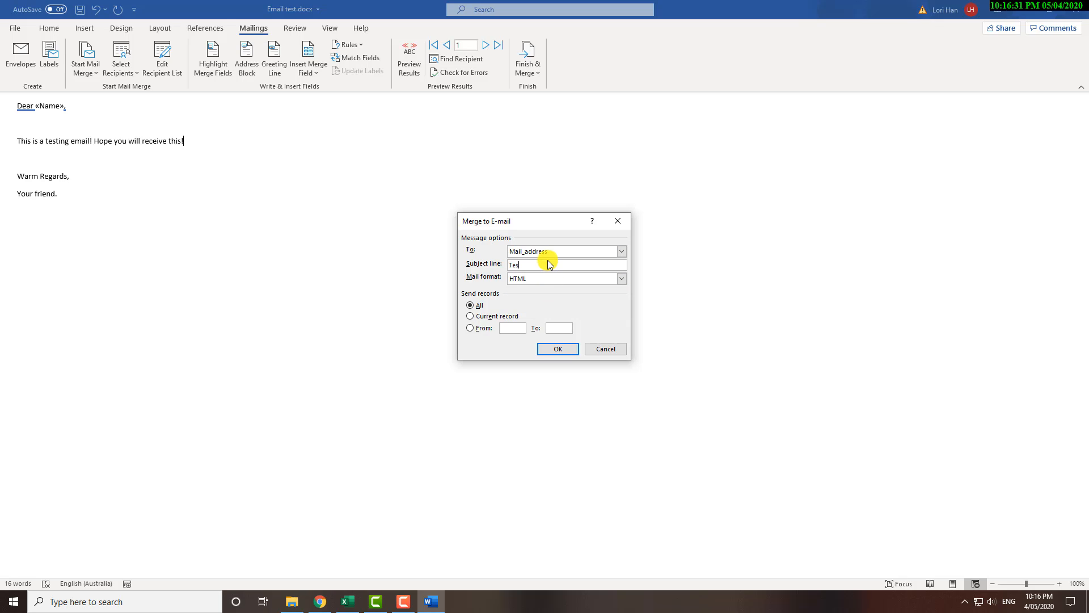
pyautogui.write('t')
# Step: Check the Mail address column of the mailing list in Excel, and return to the Word merge settings
pyautogui.click(353, 601)
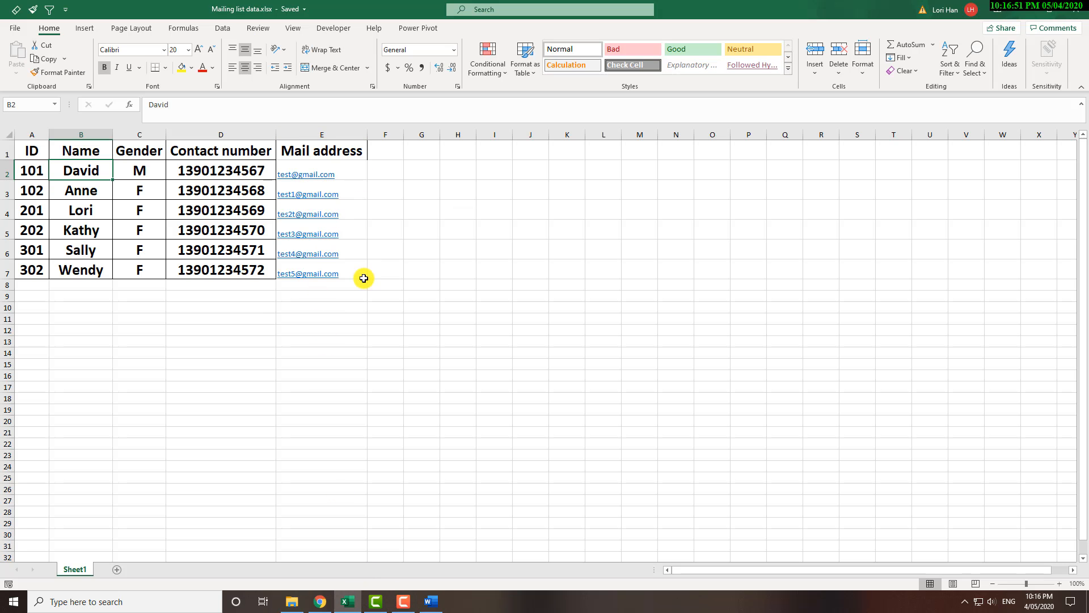
pyautogui.click(1019, 7)
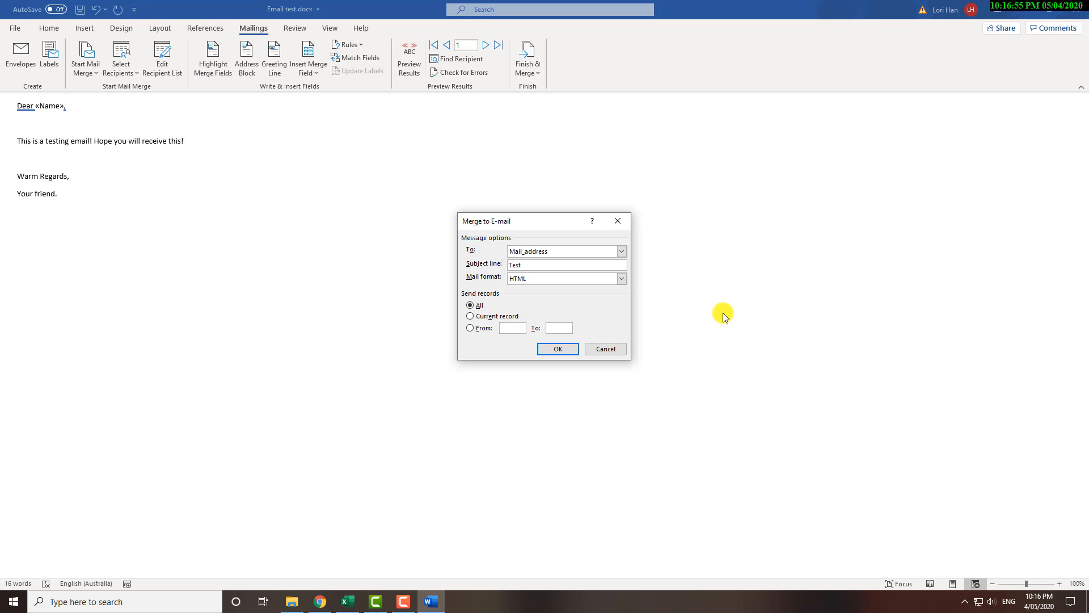